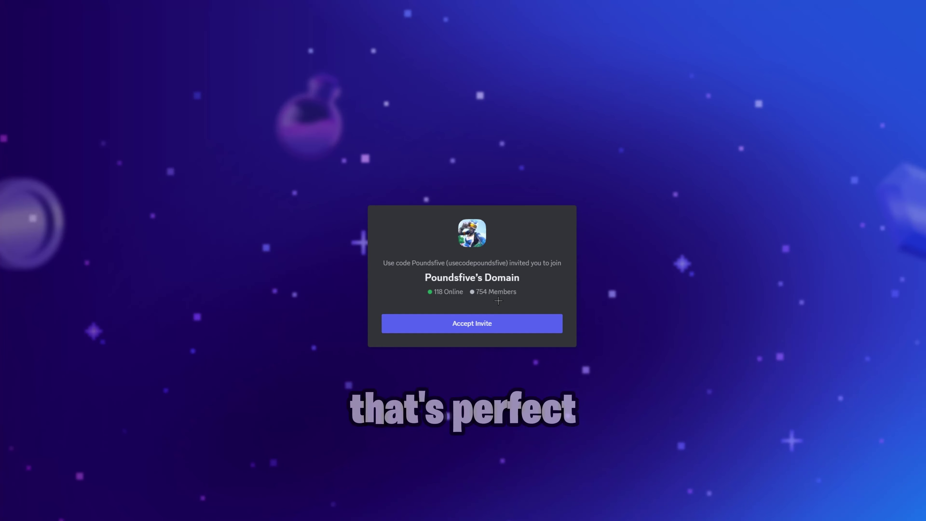
Accept the Discord server invite and bring the server's nova channel into view.
left_click(467, 329)
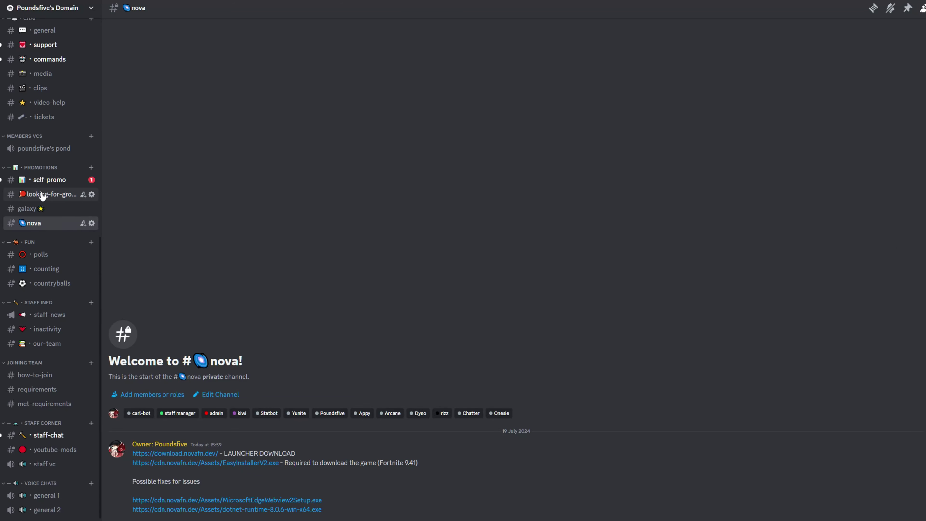
scroll(42, 196, "up", 10)
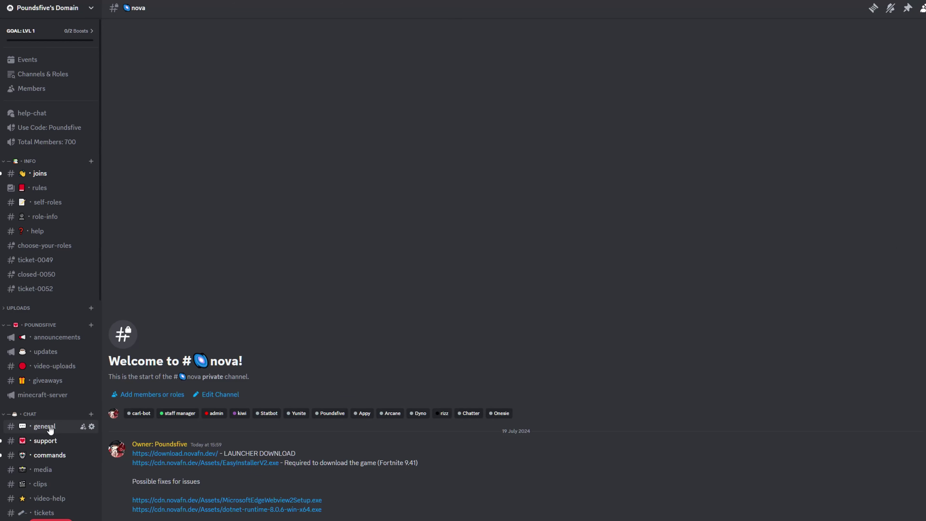
From the nova channel, download EasyInstallerV2.exe, continuing past Discord's dangerous-download warning.
left_click(62, 428)
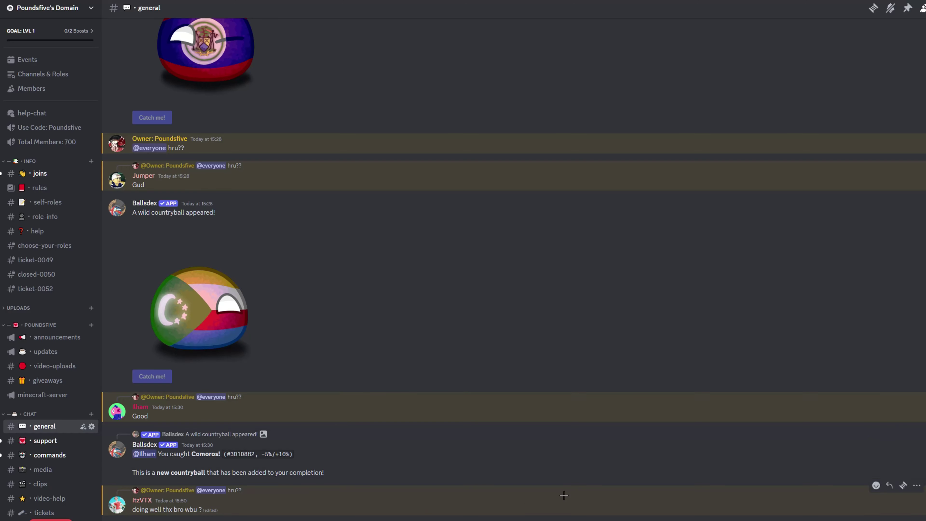
scroll(58, 398, "down", 5)
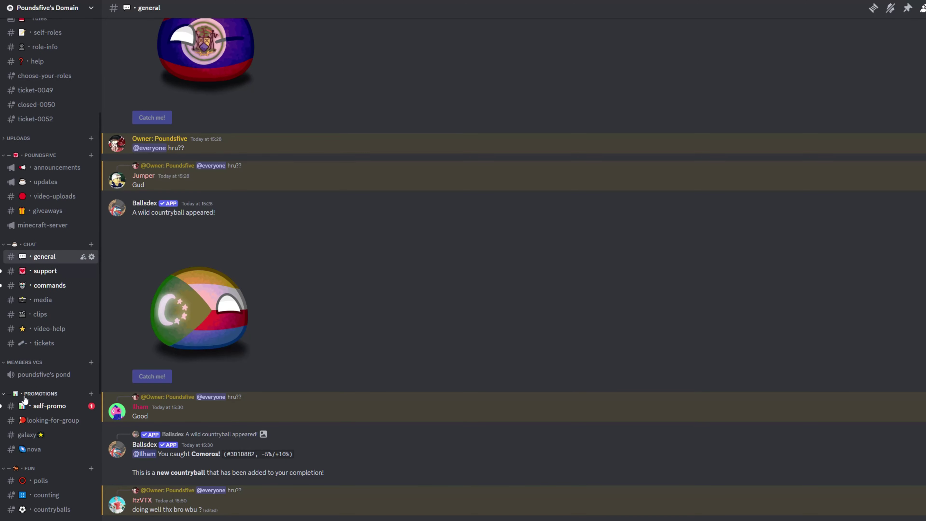
left_click(42, 451)
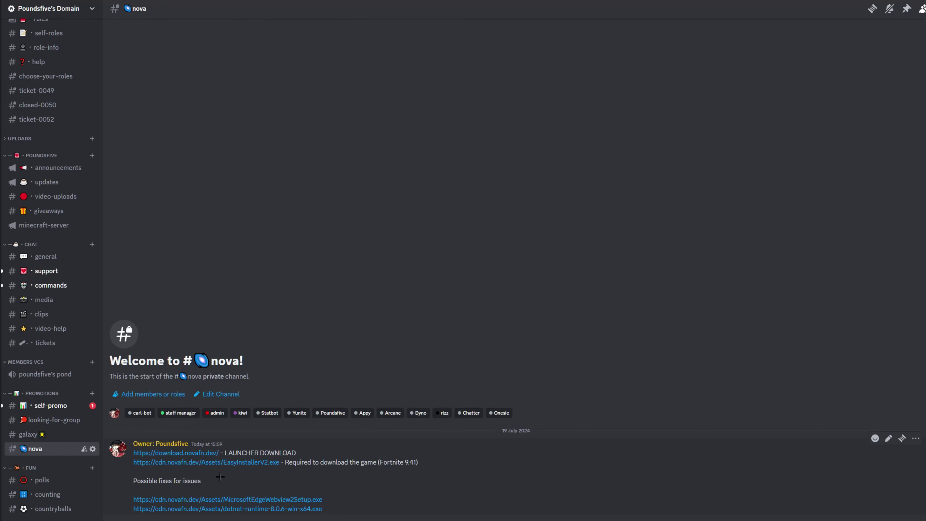
left_click(172, 463)
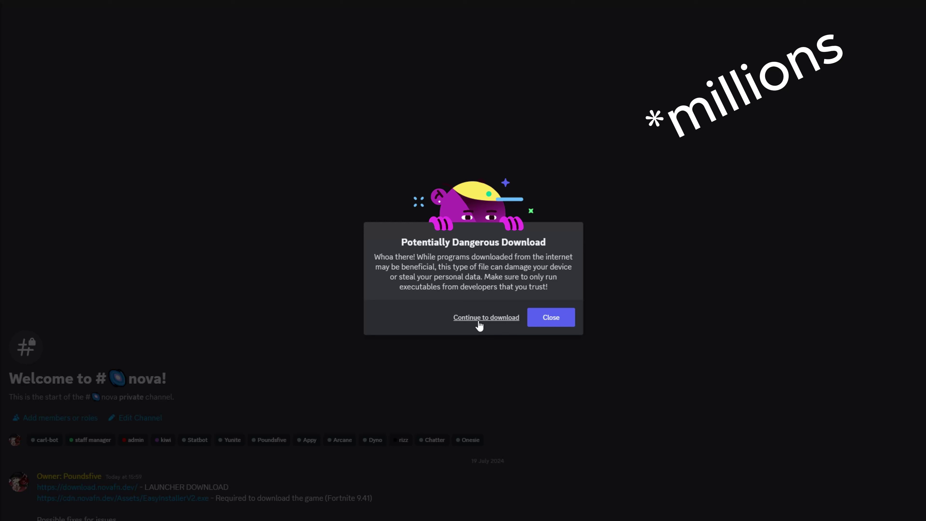
left_click(490, 320)
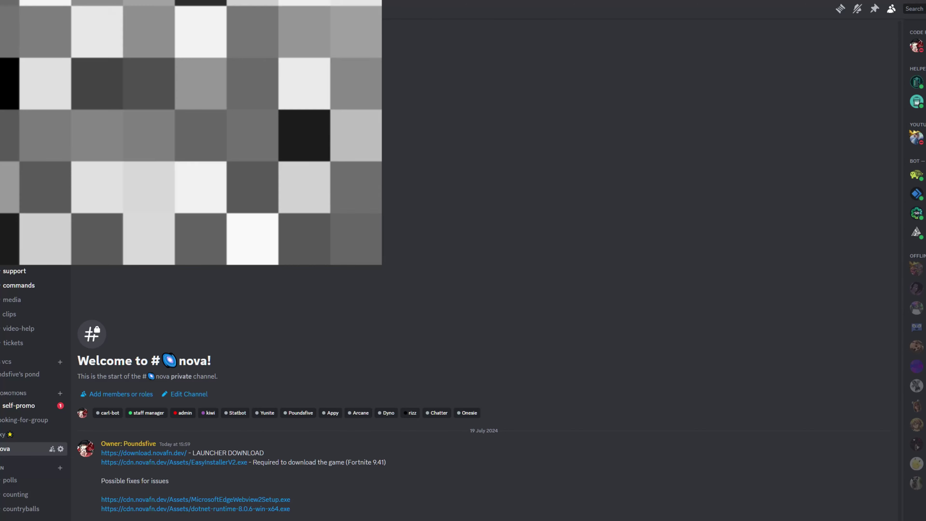
Save the installer, then start the Nova site's launcher download and its gaming-browser task.
key("Return")
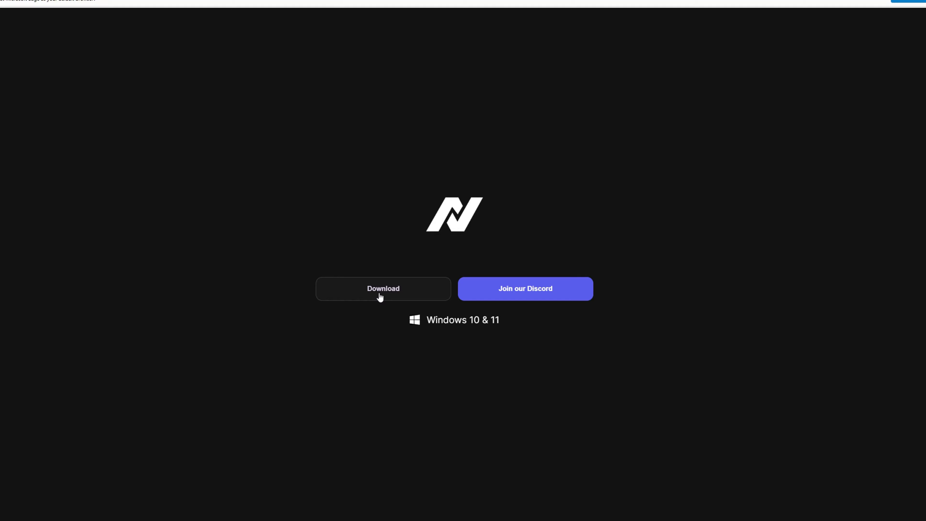
left_click(375, 295)
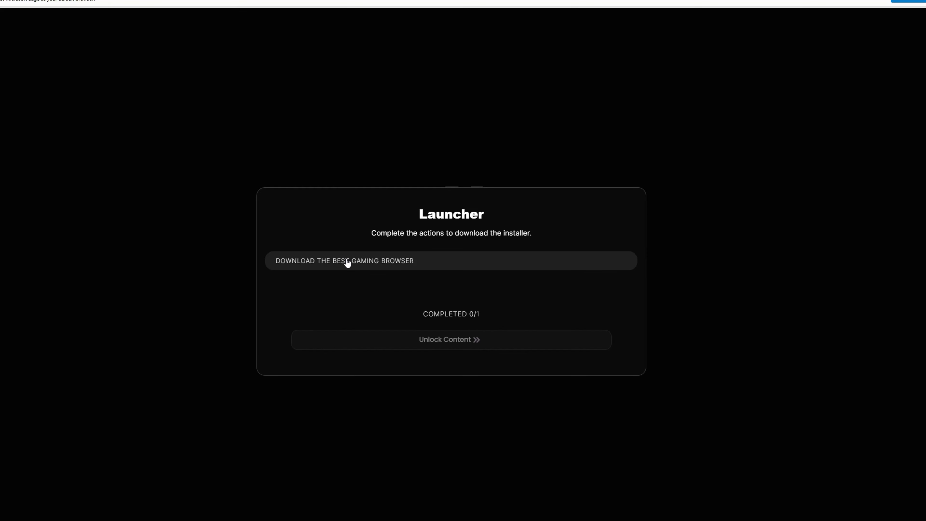
left_click(401, 263)
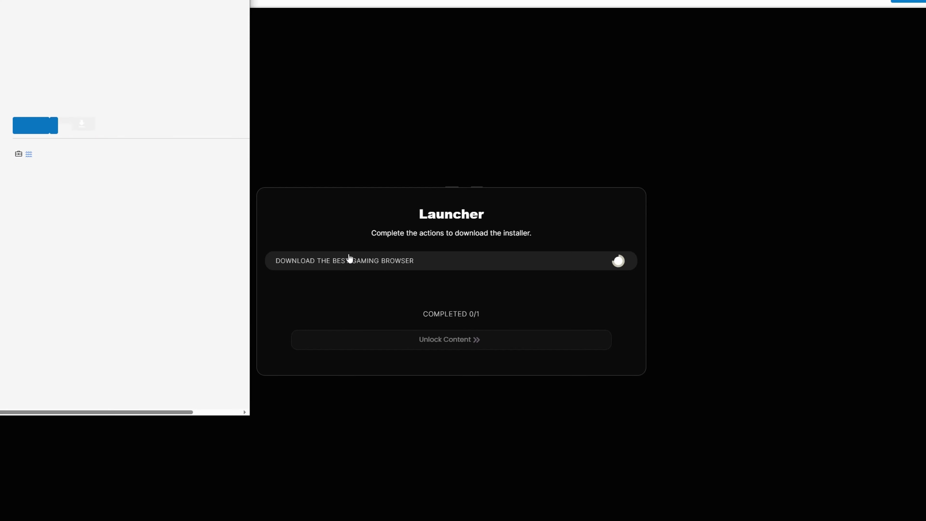
scroll(25, 251, "right", 3)
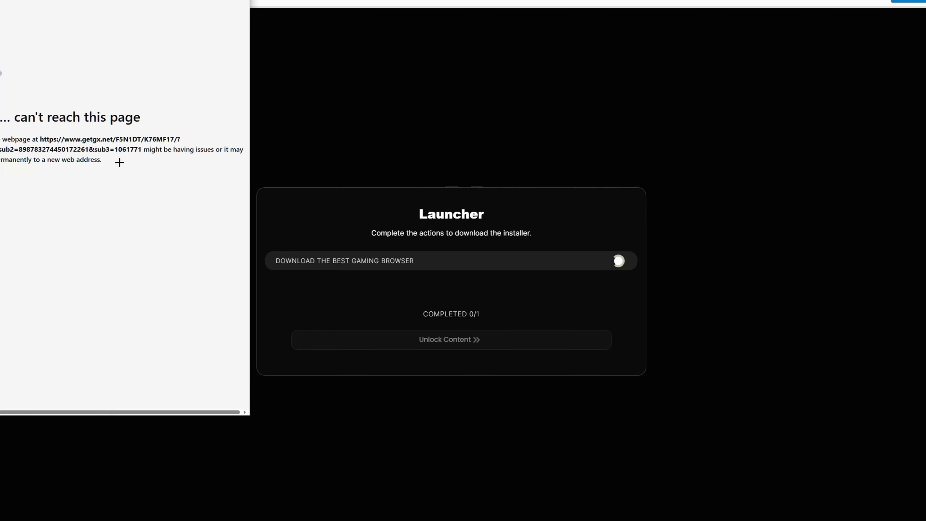
left_click_drag(151, 168, 1, 150)
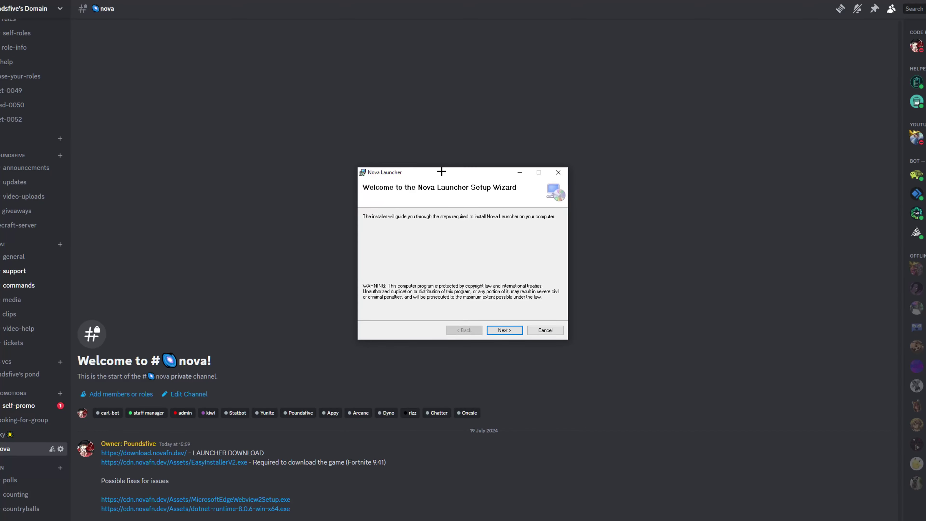
Install Nova Launcher for Just me in the default folder, authorising with the admin PIN, then close the wizard.
left_click_drag(441, 172, 419, 160)
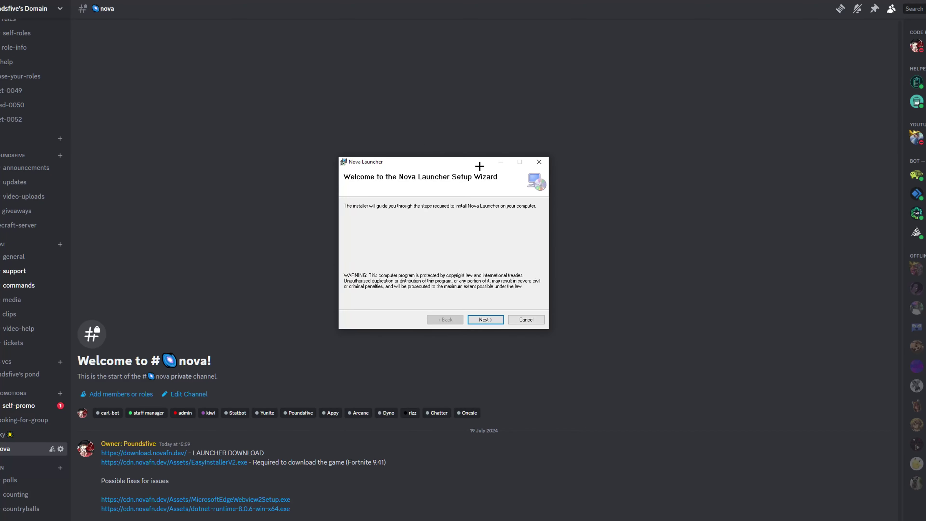
left_click(490, 320)
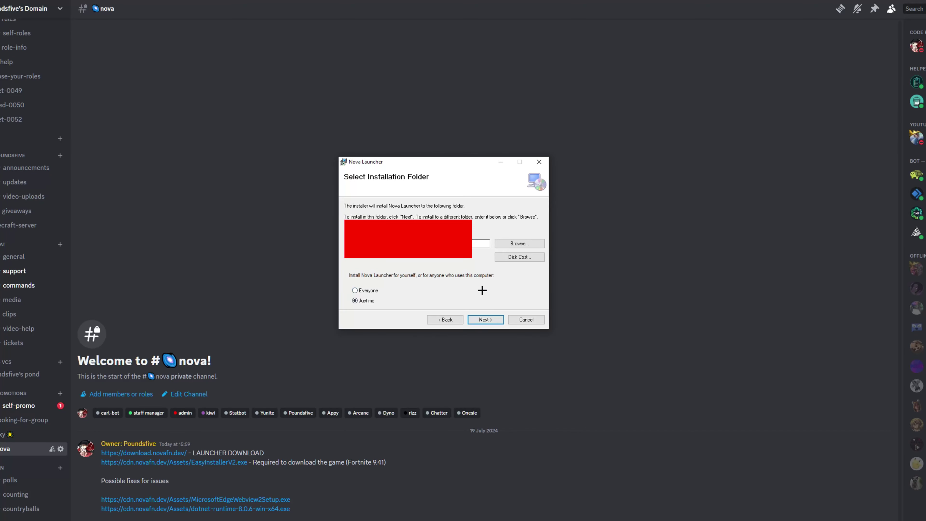
left_click(501, 242)
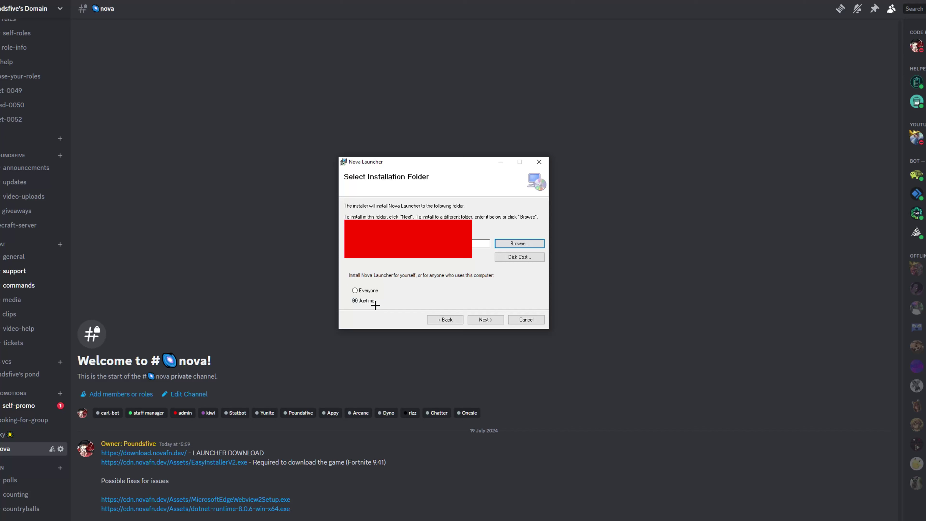
left_click(485, 319)
left_click(486, 320)
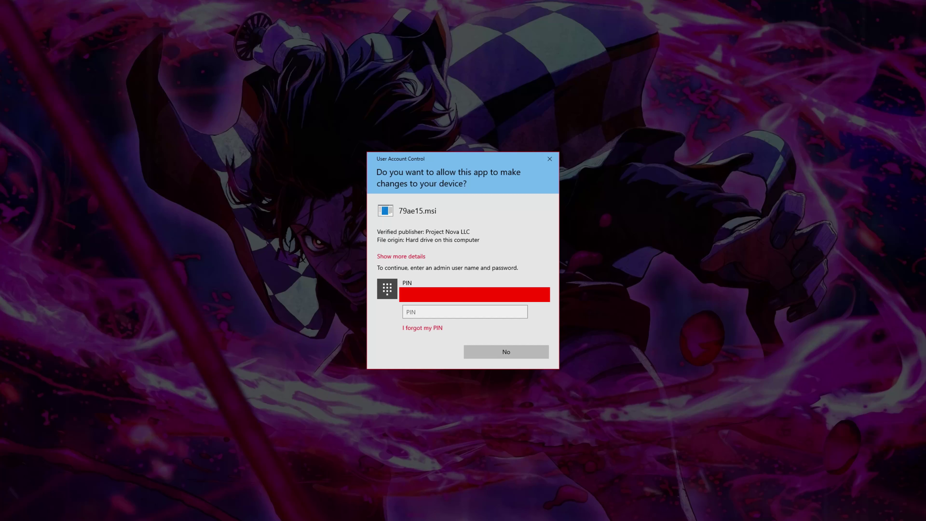
left_click(464, 311)
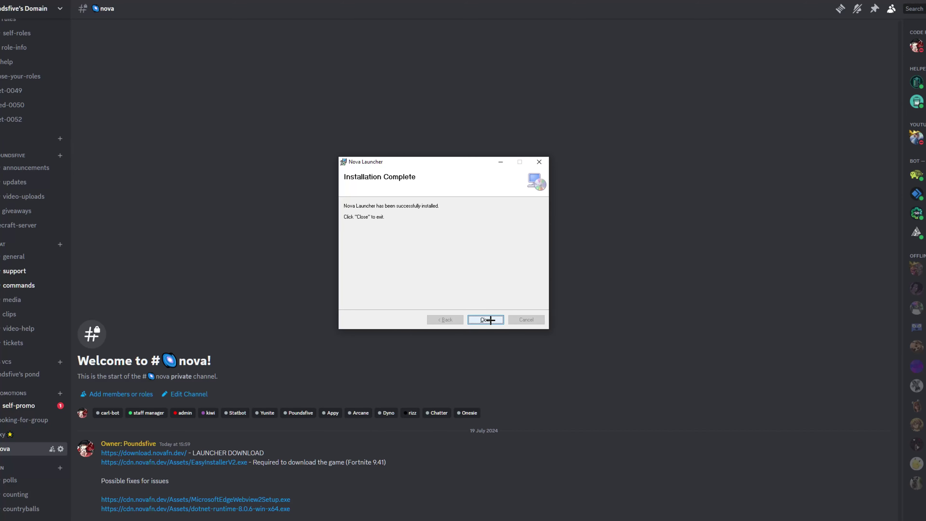
left_click(485, 319)
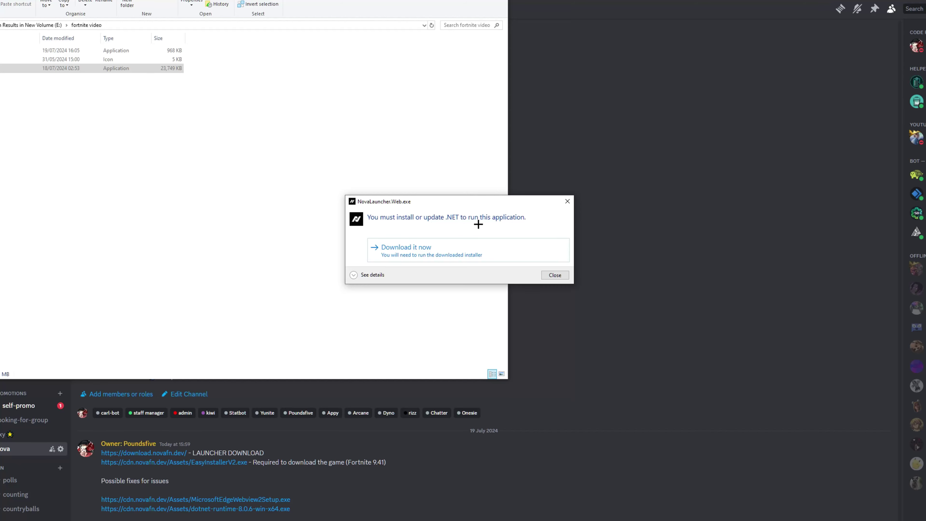
Download windowsdesktop-runtime-8.0.7-win-x64.exe and save it into the fortnite video folder.
left_click(403, 247)
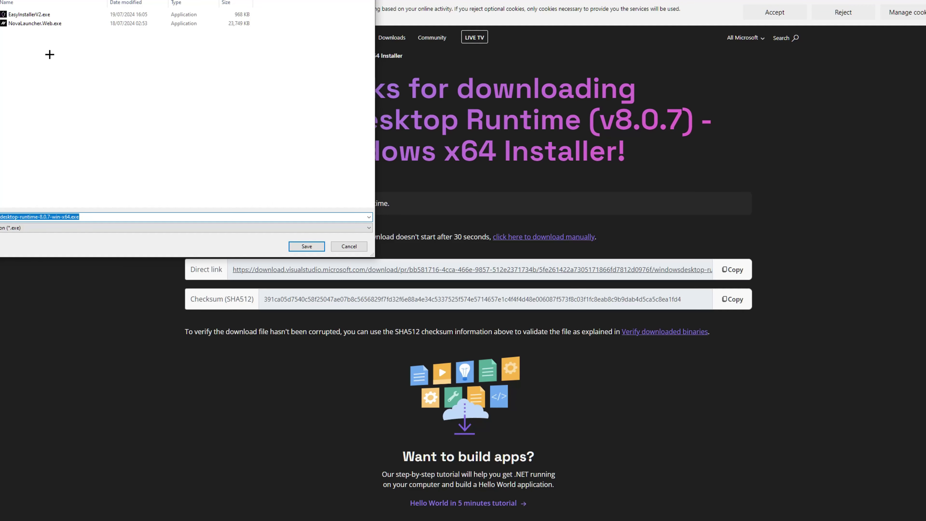
left_click(49, 154)
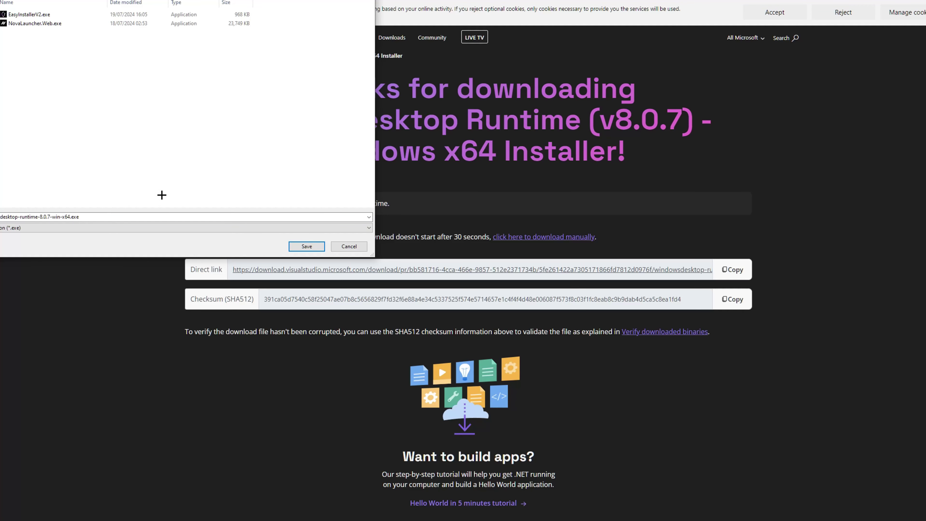
left_click(302, 246)
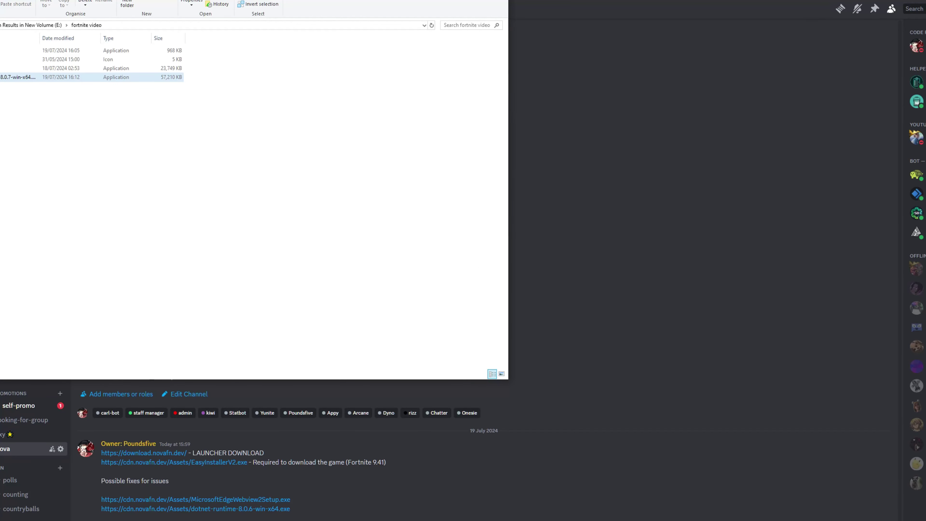
Run the .NET Desktop Runtime 8.0.7 installer, dismiss it when finished, and select the launcher application.
key("Return")
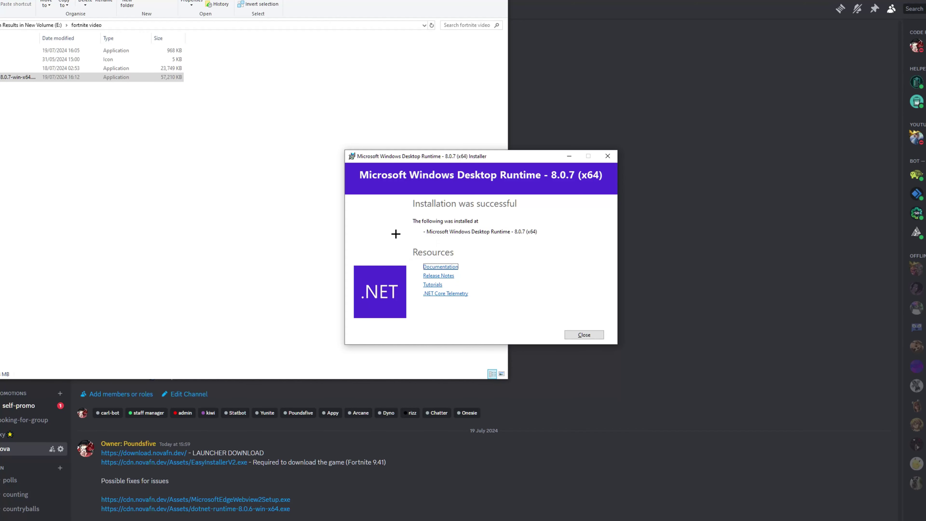
key("Escape")
left_click(15, 68)
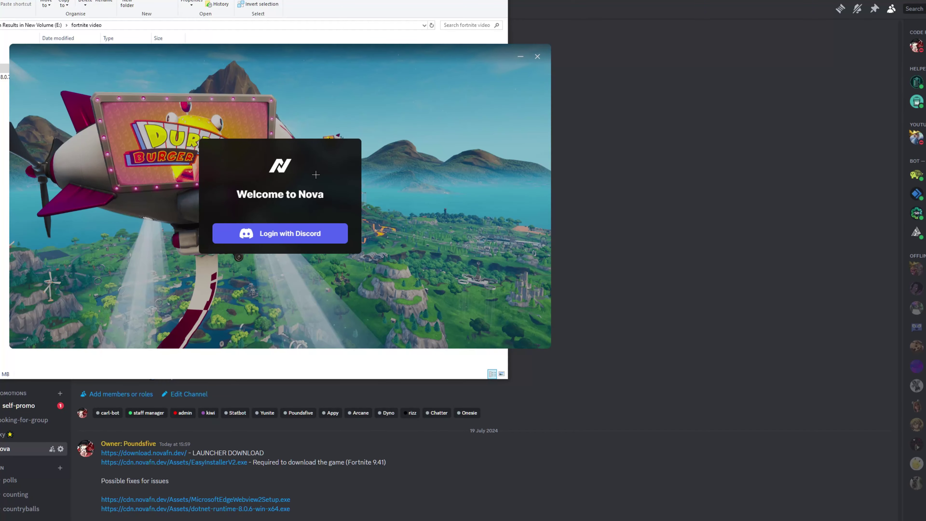
Switch to Discord and authorise Nova Manager for the launcher login, which fails without server membership.
key("alt+Tab")
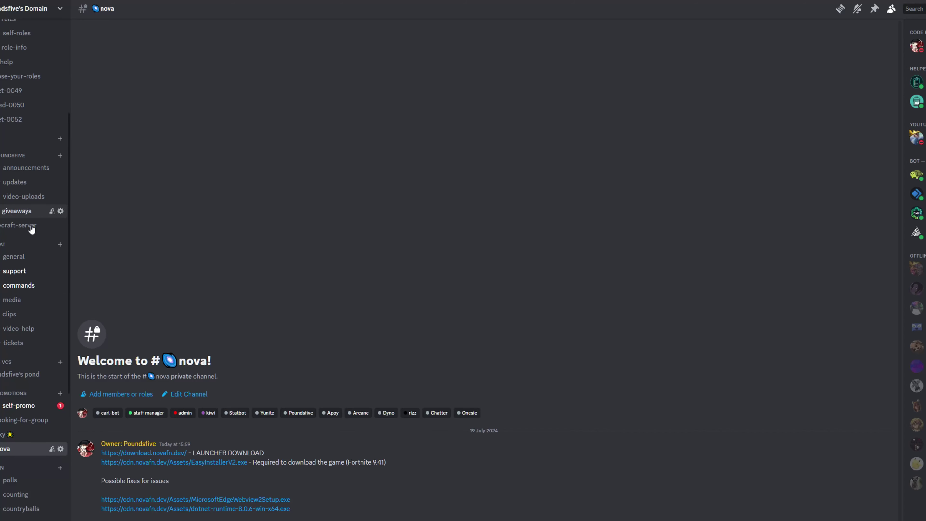
left_click(5, 350)
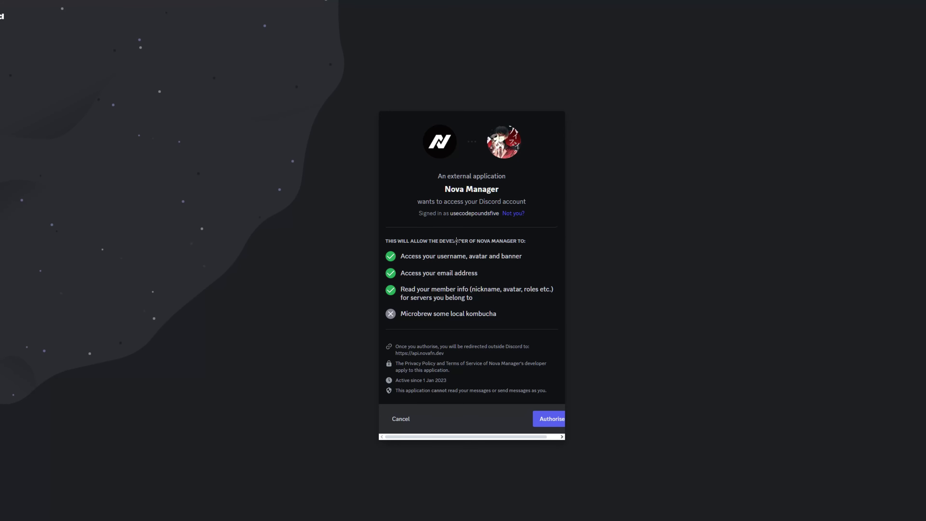
left_click(547, 422)
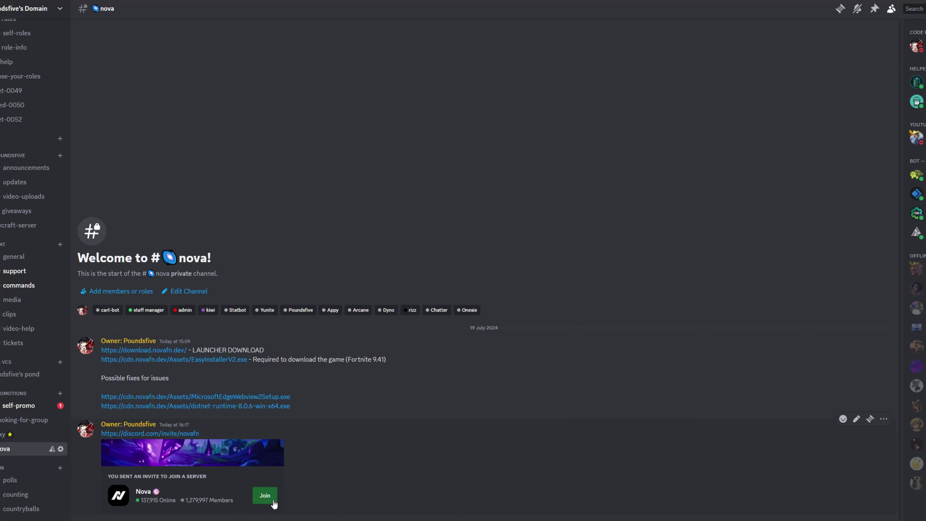
Join the Nova server, dismiss its welcome popup, and retry the Discord login with Nova Manager authorised.
left_click(264, 495)
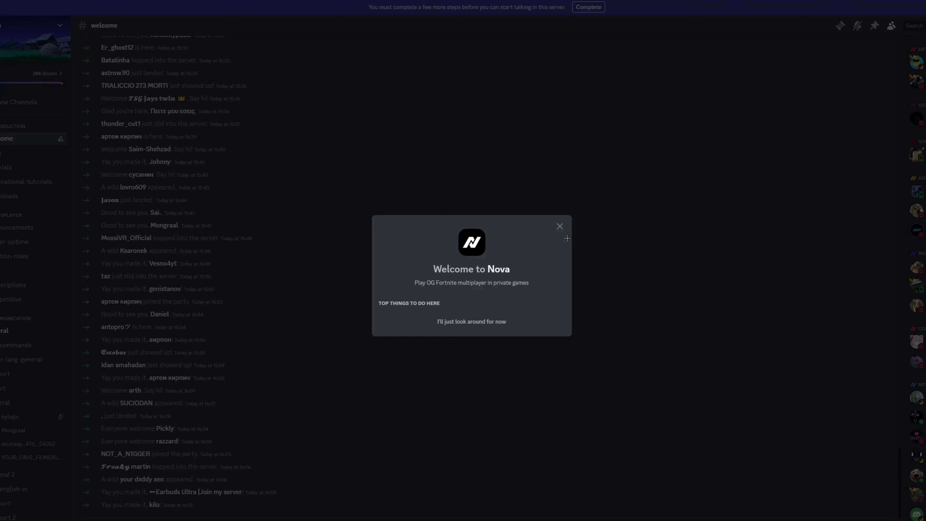
left_click(559, 227)
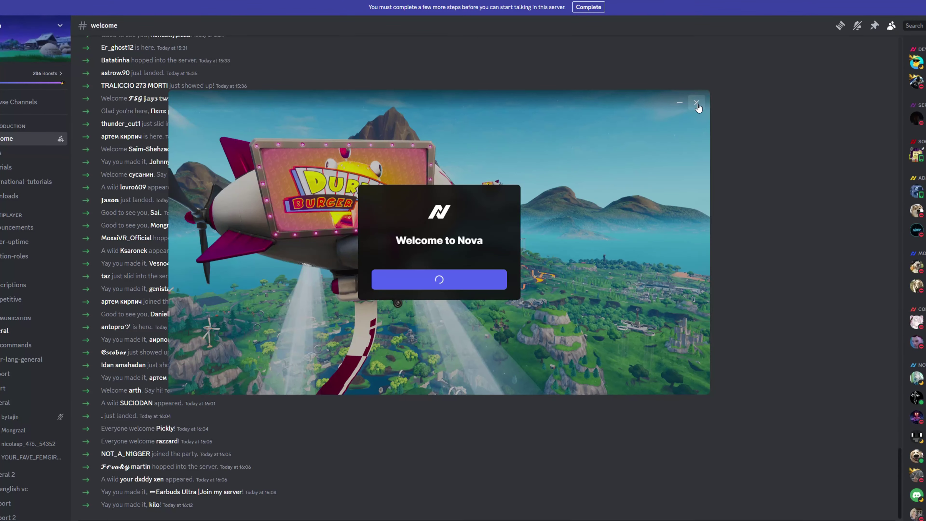
left_click(696, 103)
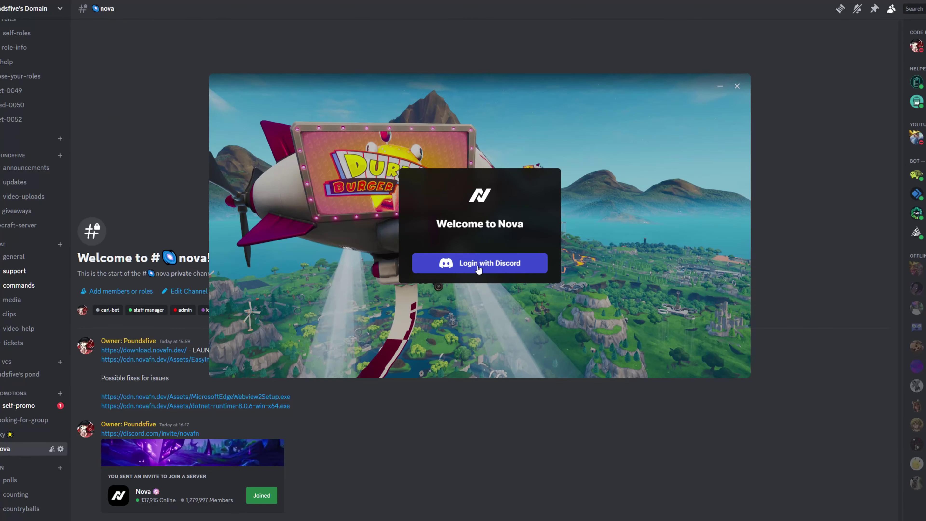
left_click(455, 264)
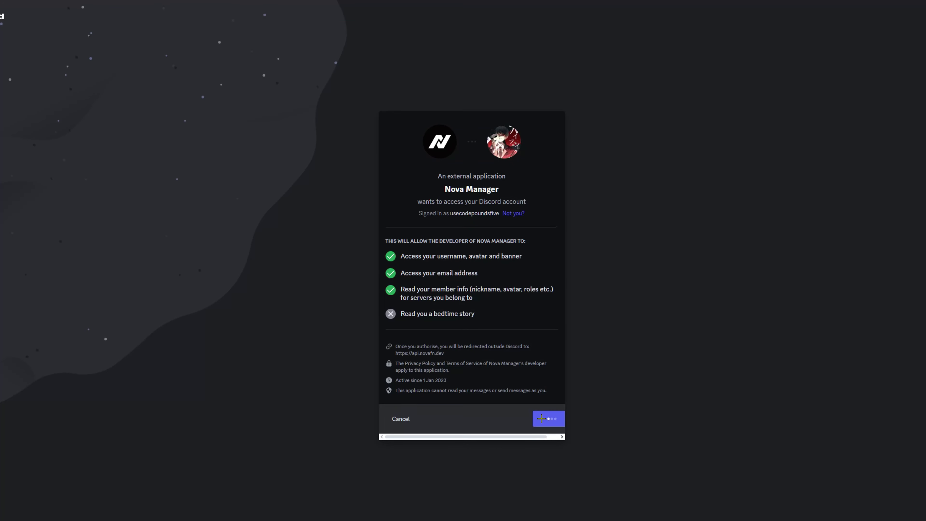
left_click(550, 413)
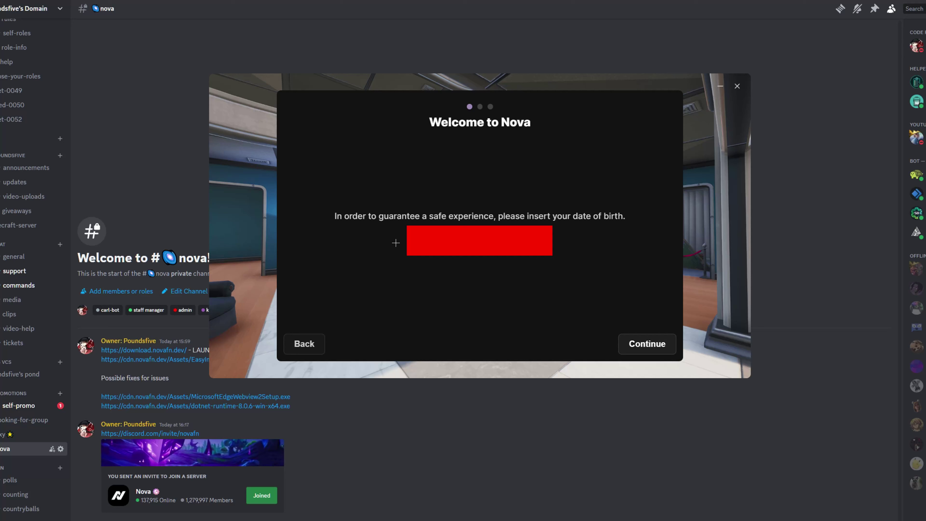
Confirm the birth date, keep the suggested username, and accept Nova's terms to finish setup.
key("Return")
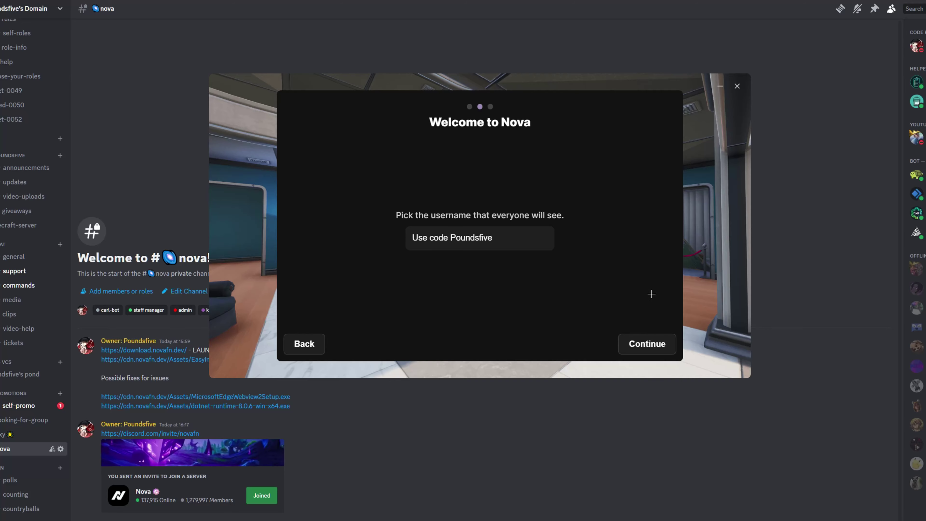
left_click(648, 346)
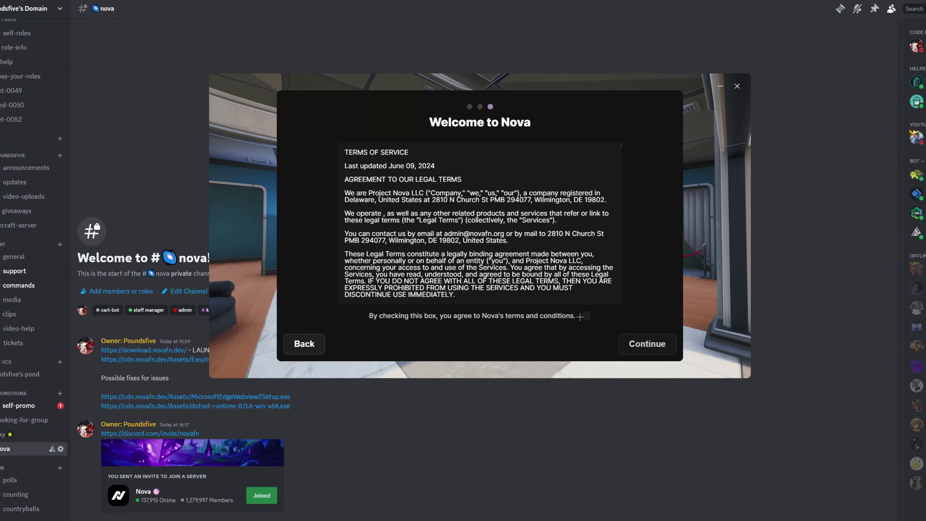
left_click(585, 316)
left_click(647, 344)
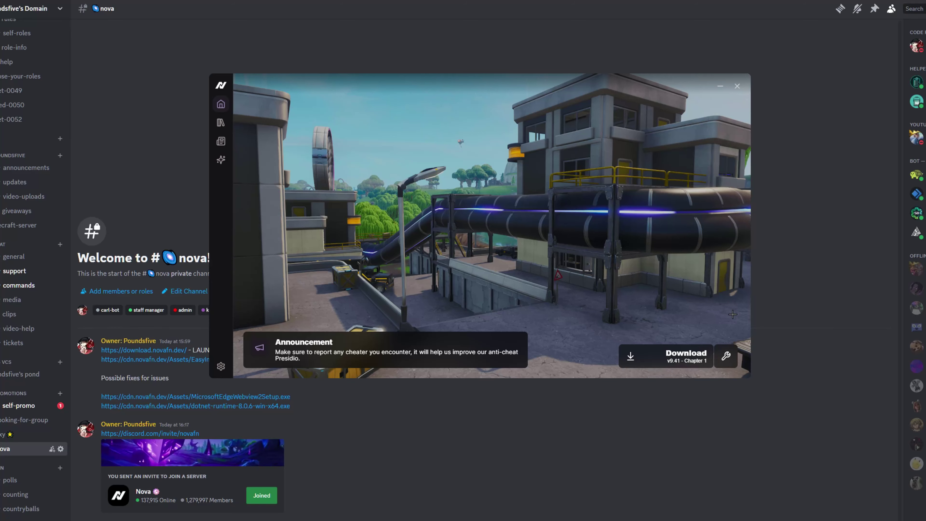
Review the four gameplay mods in the launcher's game settings.
left_click(727, 358)
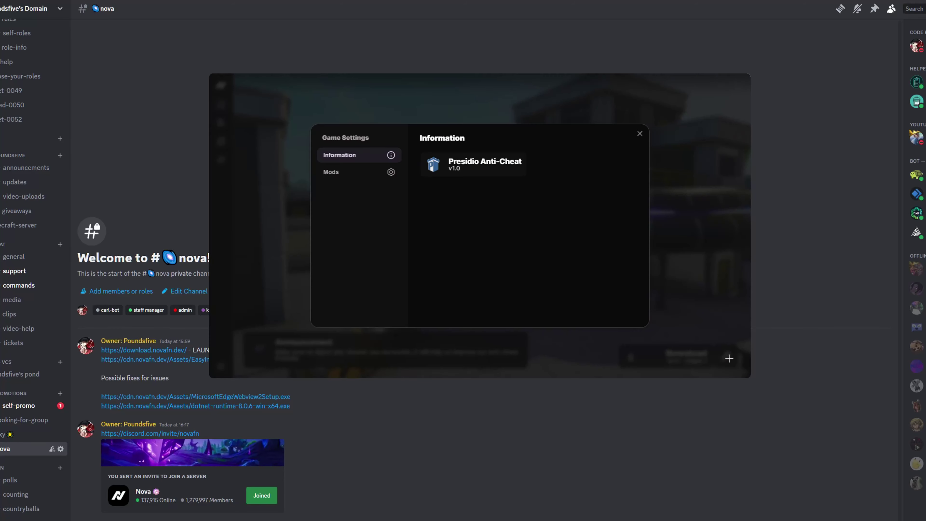
left_click(353, 176)
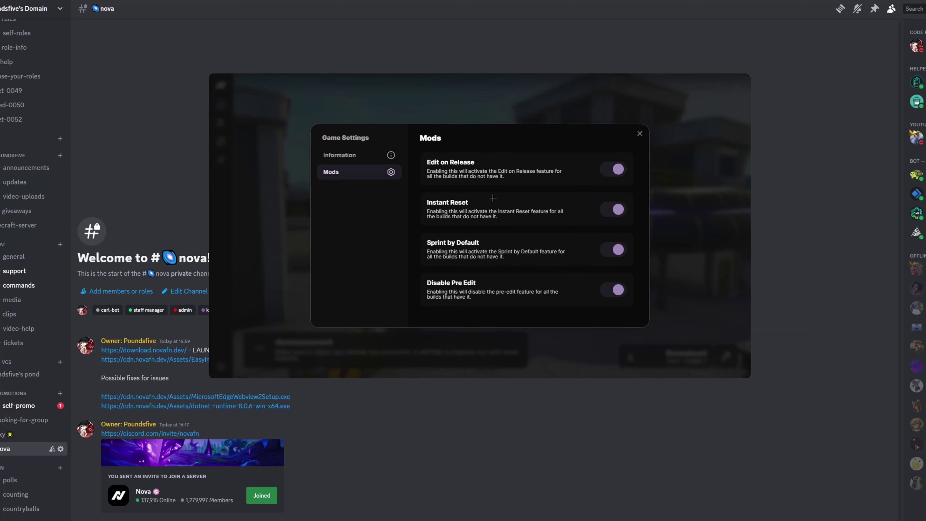
left_click(639, 134)
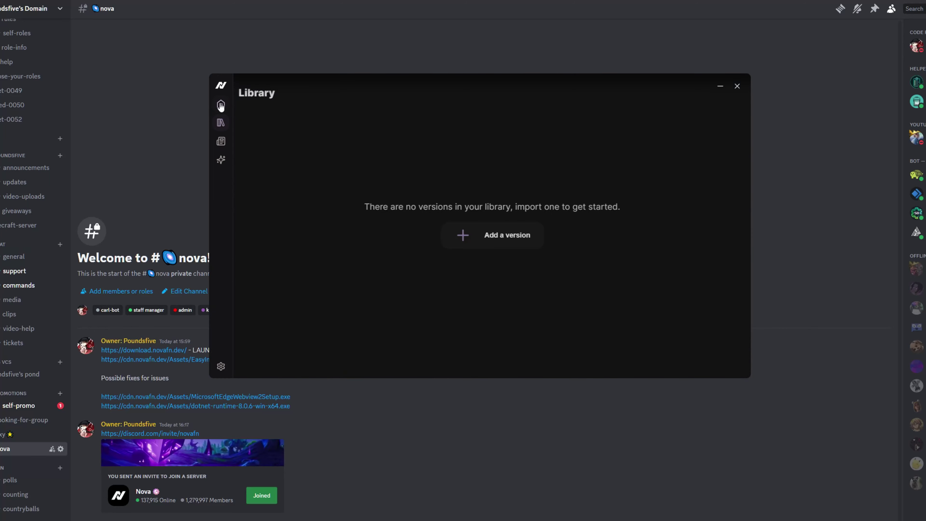
Add version 9.41 Chapter 1 to the library and start downloading it to the default folder.
left_click(221, 106)
left_click(220, 123)
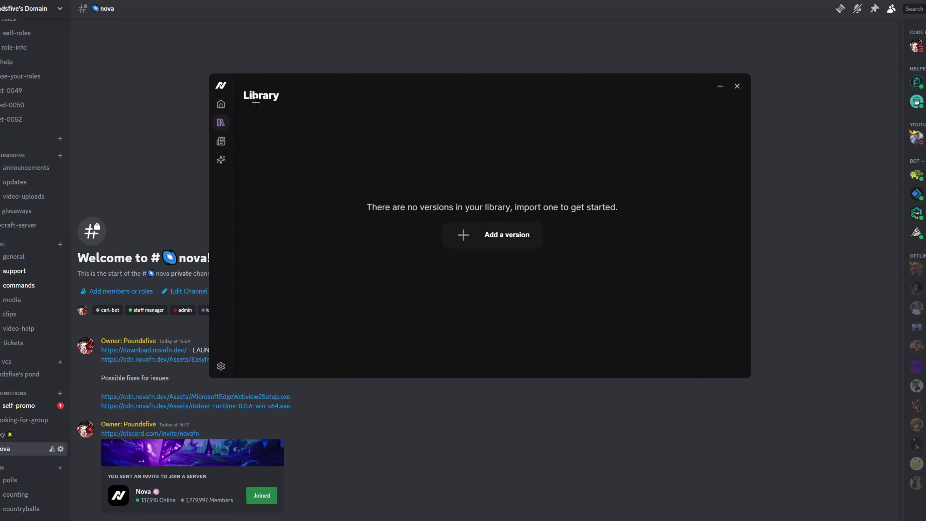
left_click(503, 234)
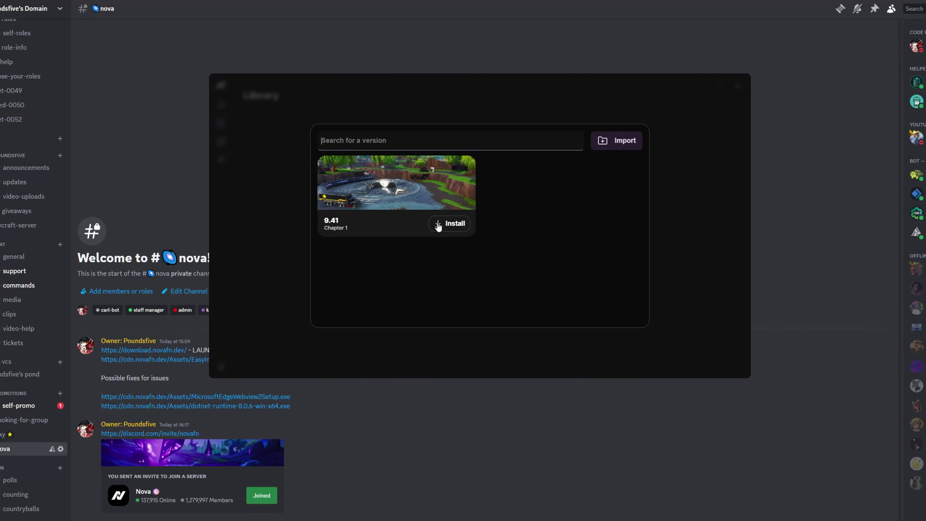
left_click(455, 223)
key("Return")
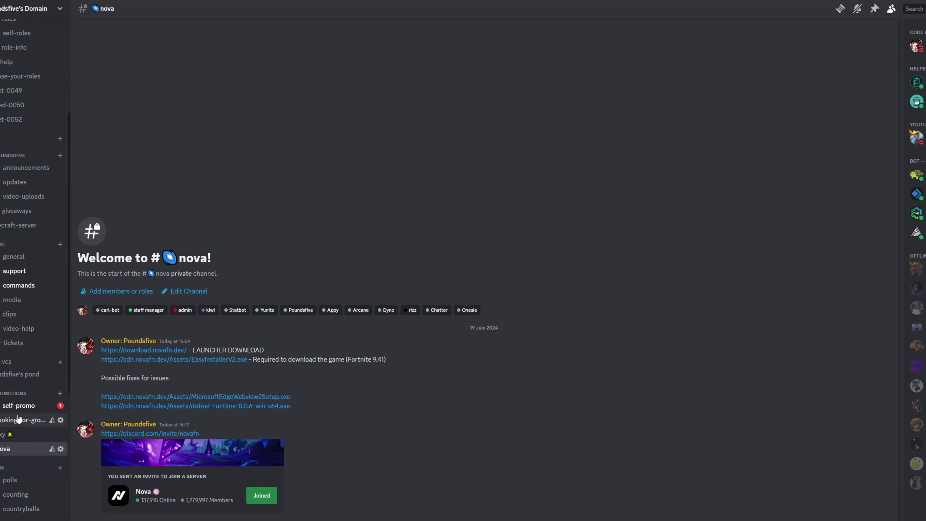
left_click(146, 175)
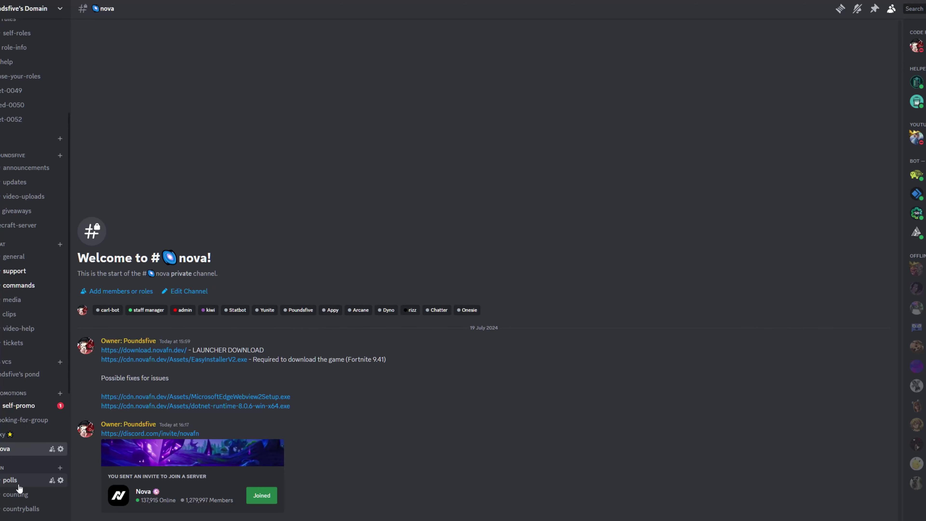
Go to the tickets channel showing the Ticket Tool support message with Create ticket.
left_click(20, 350)
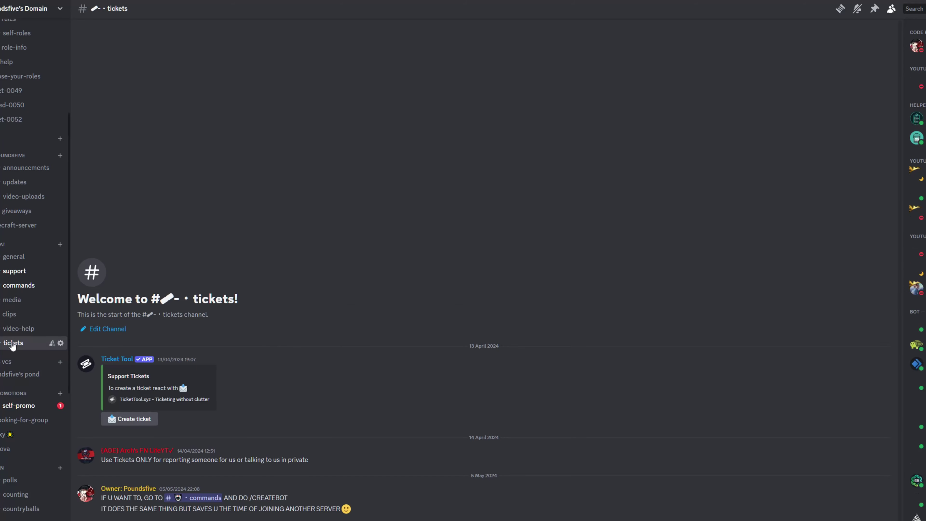